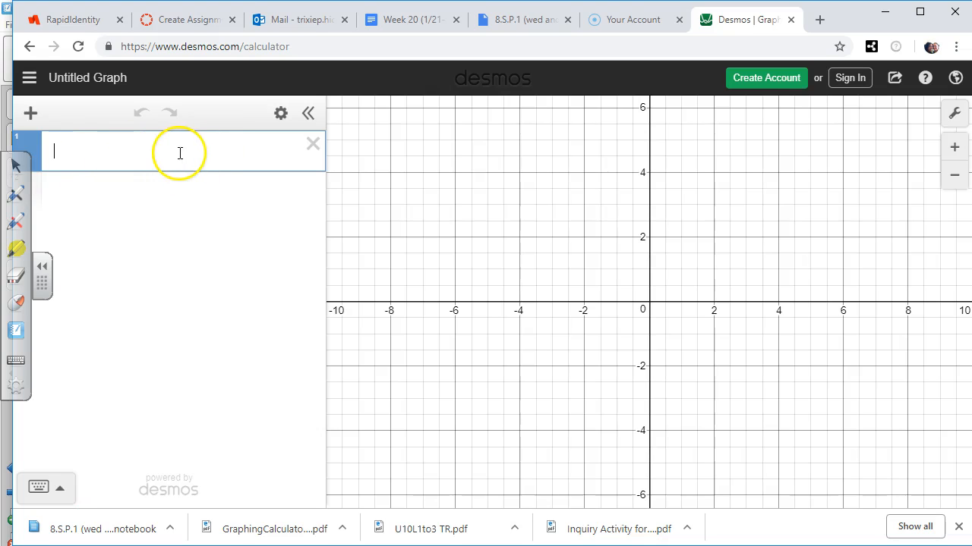
Add a data table to the expression list in place of the empty first expression.
{"action": "left_click", "coordinate": [39, 490]}
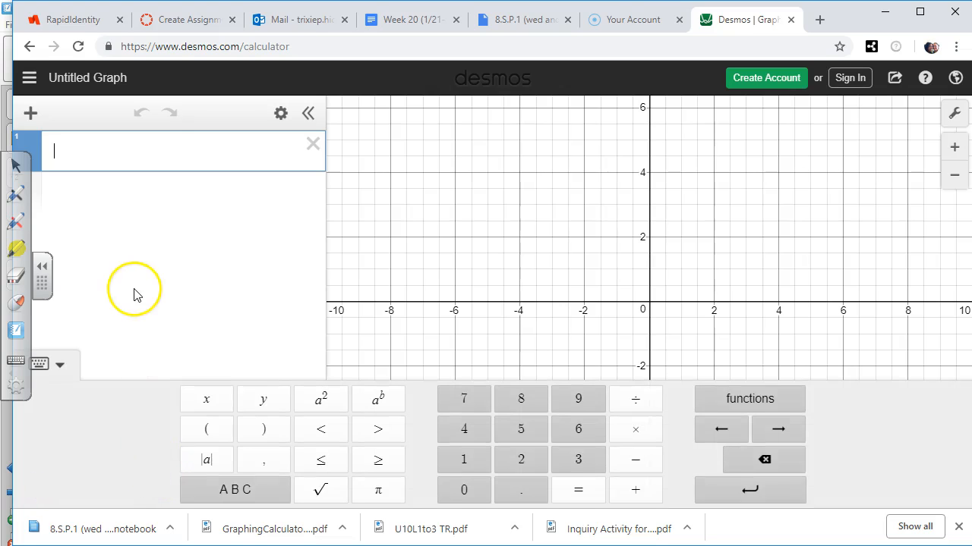
{"action": "left_click", "coordinate": [30, 114]}
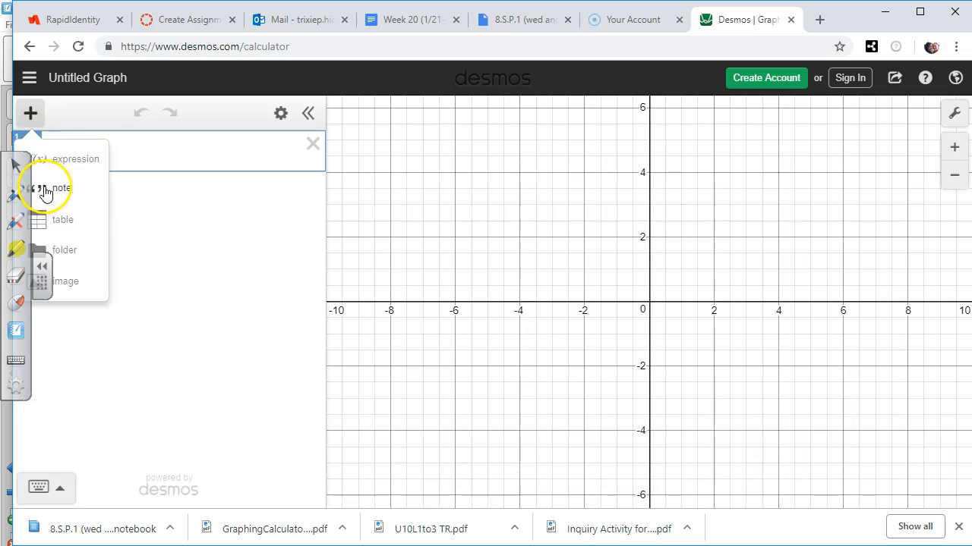
{"action": "left_click", "coordinate": [59, 221]}
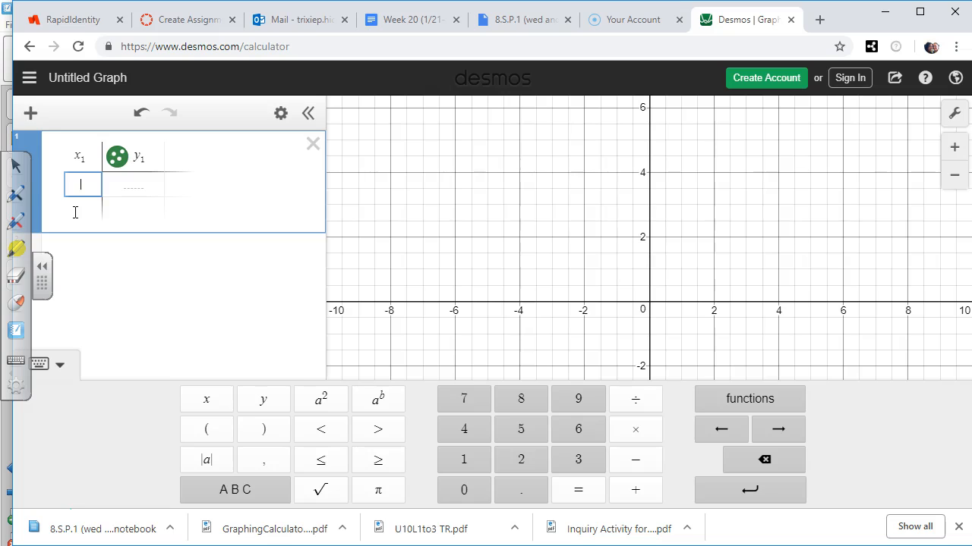
Enter 35, 55, 70, 80 and 69 as the first five x₁ values of the table.
{"action": "type", "text": "35"}
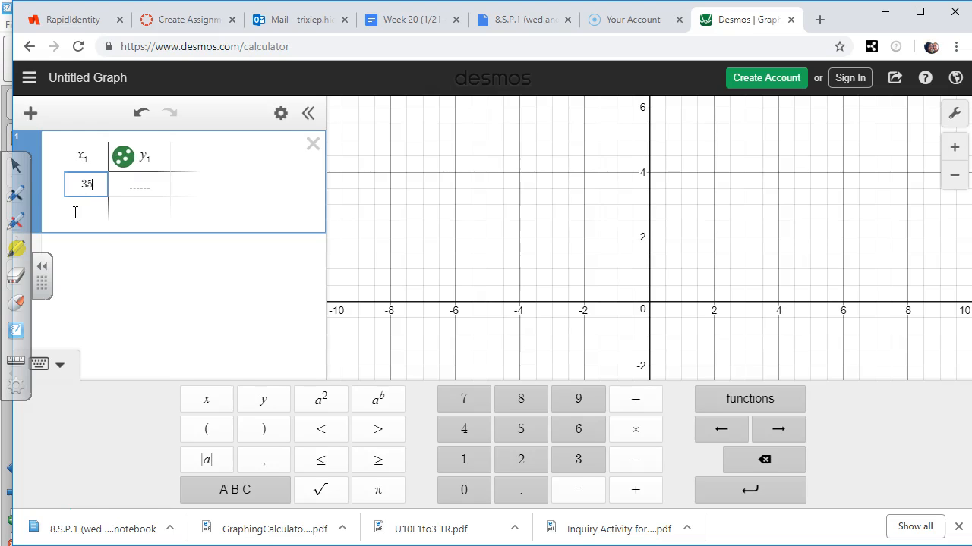
{"action": "key", "text": "Return"}
{"action": "type", "text": "35"}
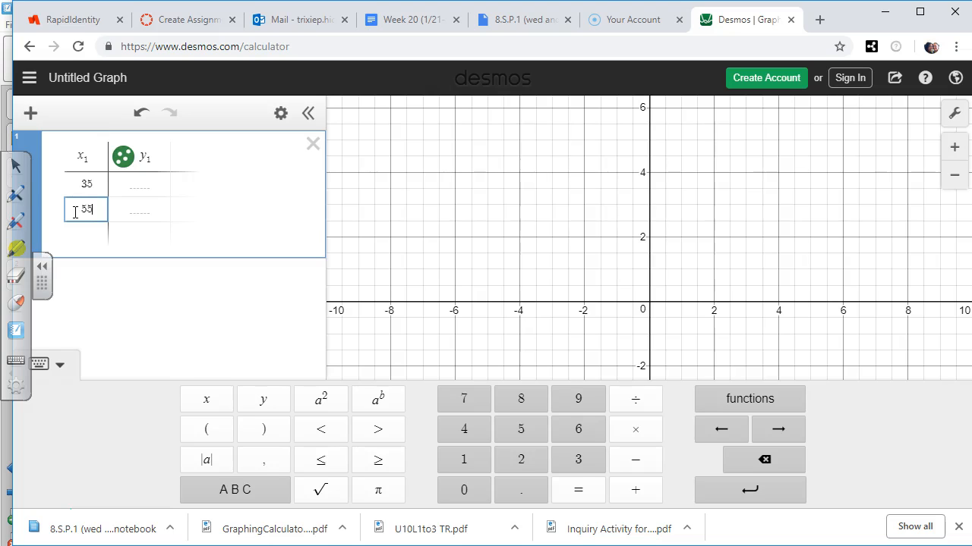
{"action": "key", "text": "Return"}
{"action": "type", "text": "70"}
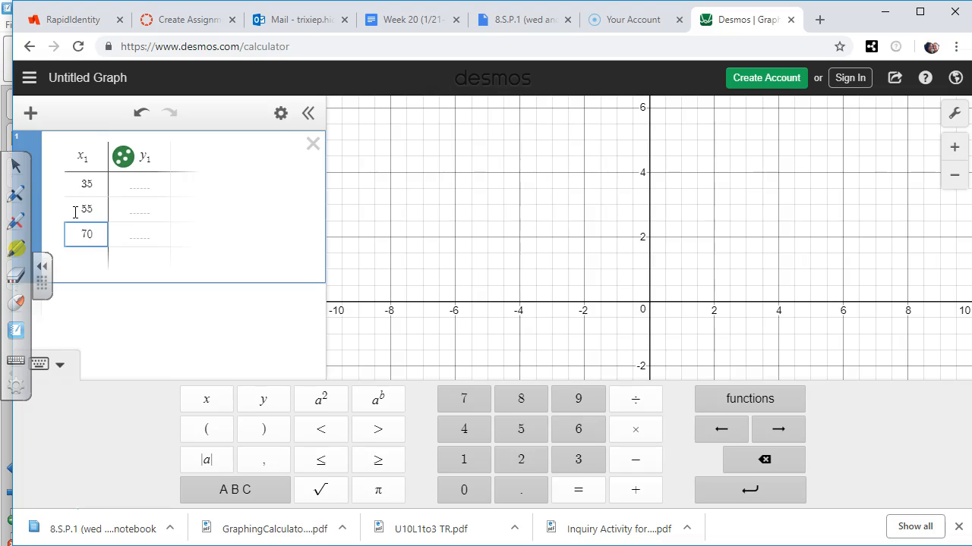
{"action": "key", "text": "Return"}
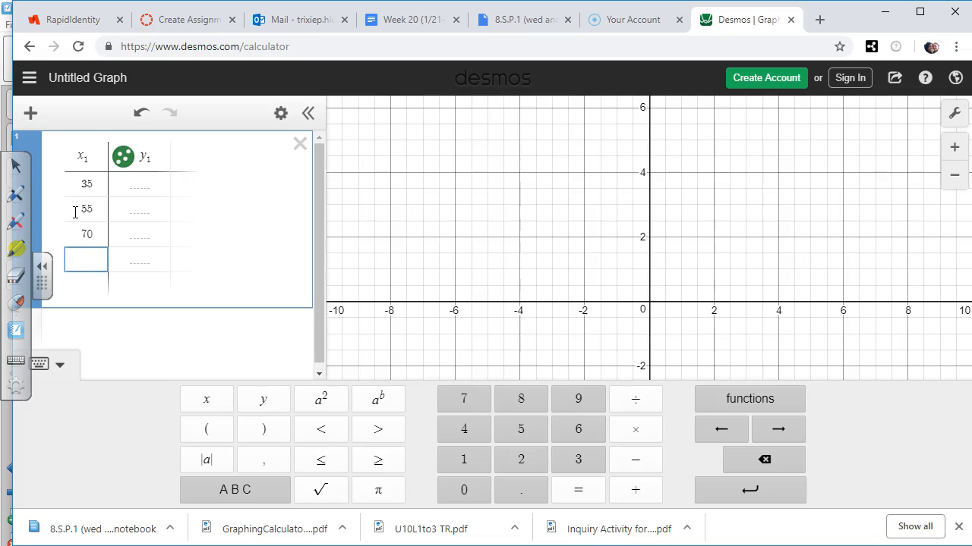
{"action": "type", "text": "80"}
{"action": "key", "text": "Return"}
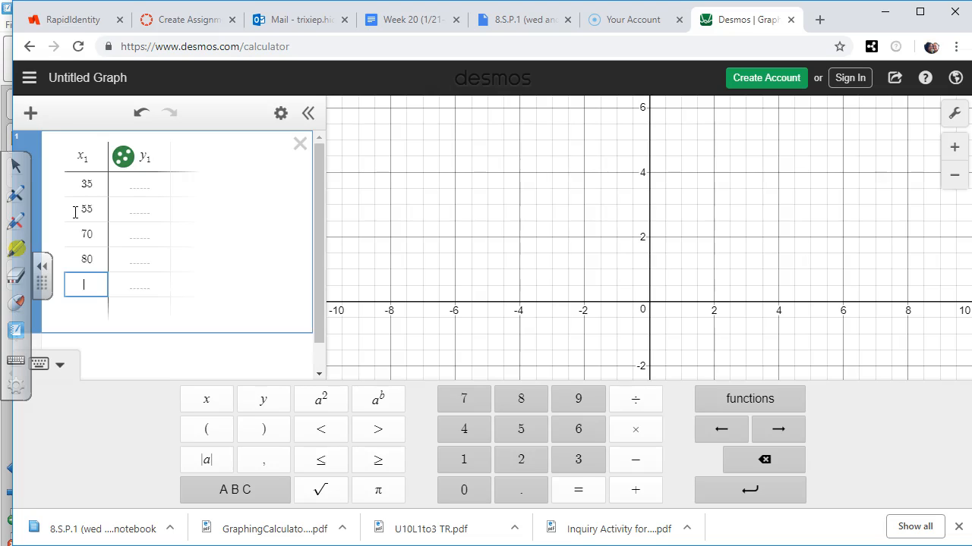
{"action": "type", "text": "69"}
{"action": "key", "text": "Return"}
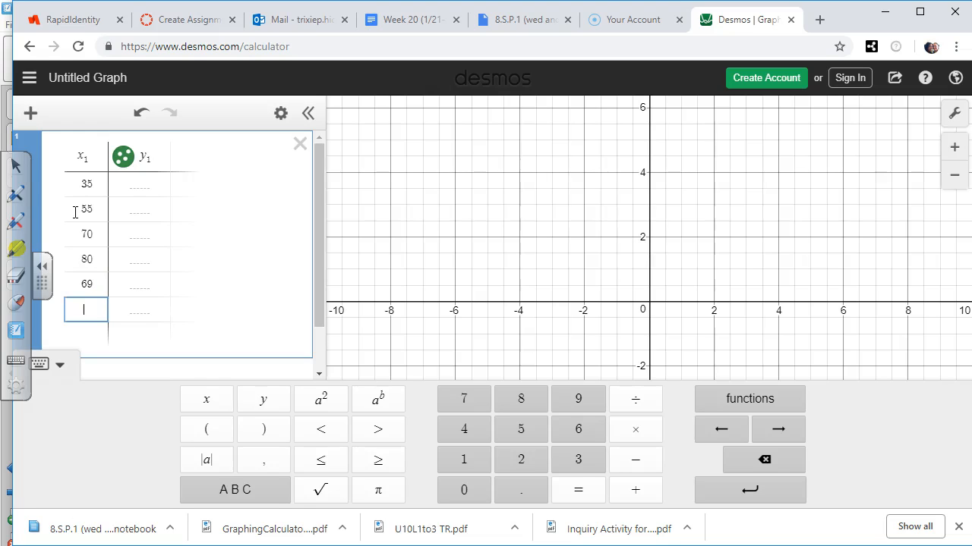
Continue the x₁ column below the first five rows with the values 48, 69, 78, 49 and 90.
{"action": "type", "text": "48"}
{"action": "key", "text": "Return"}
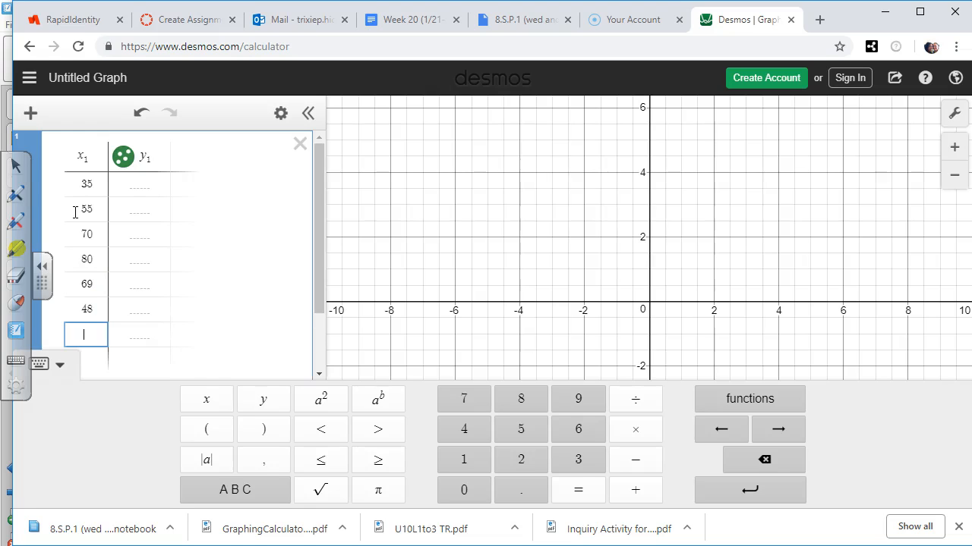
{"action": "type", "text": "69"}
{"action": "key", "text": "Return"}
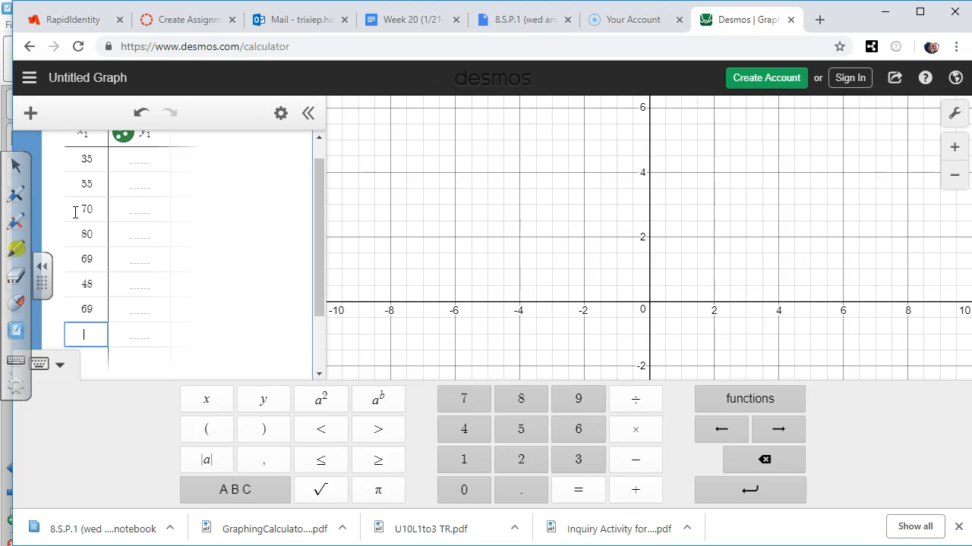
{"action": "type", "text": "78"}
{"action": "key", "text": "Return"}
{"action": "type", "text": "49"}
{"action": "key", "text": "Return"}
{"action": "type", "text": "90"}
Fill the y₁ column from its first row with the values 47, 71, 55, 63 and 12.
{"action": "key", "text": "Right"}
{"action": "key", "text": "Up"}
{"action": "key", "text": "Up"}
{"action": "key", "text": "Up"}
{"action": "key", "text": "Up"}
{"action": "key", "text": "Up"}
{"action": "key", "text": "Up"}
{"action": "key", "text": "Up"}
{"action": "key", "text": "Up"}
{"action": "key", "text": "Up"}
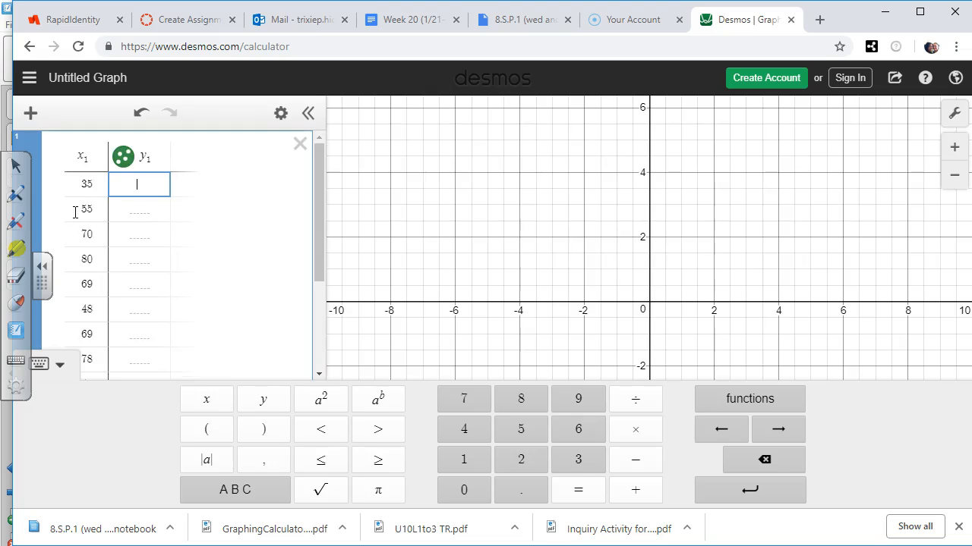
{"action": "type", "text": "47"}
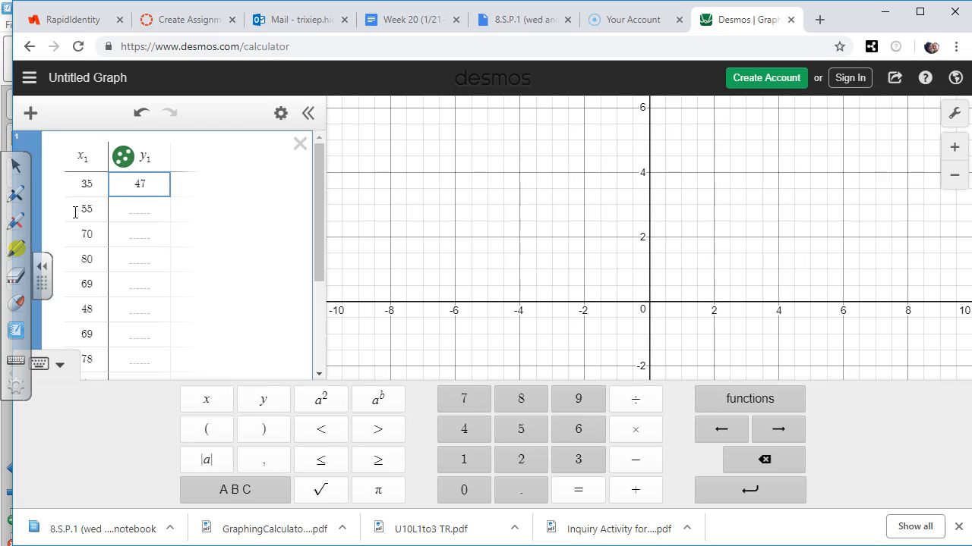
{"action": "key", "text": "Return"}
{"action": "type", "text": "71"}
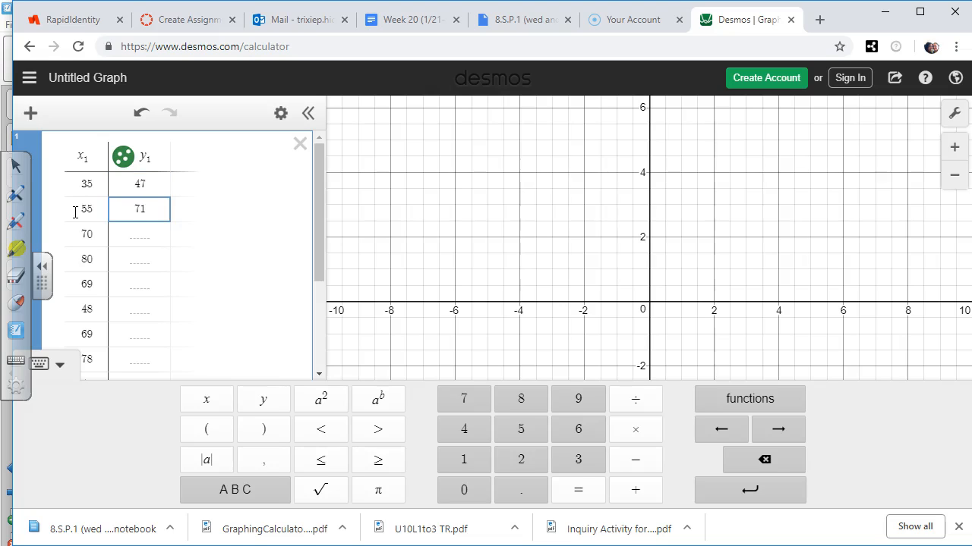
{"action": "key", "text": "Return"}
{"action": "type", "text": "55"}
{"action": "key", "text": "Return"}
{"action": "type", "text": "63"}
{"action": "key", "text": "Return"}
{"action": "type", "text": "12"}
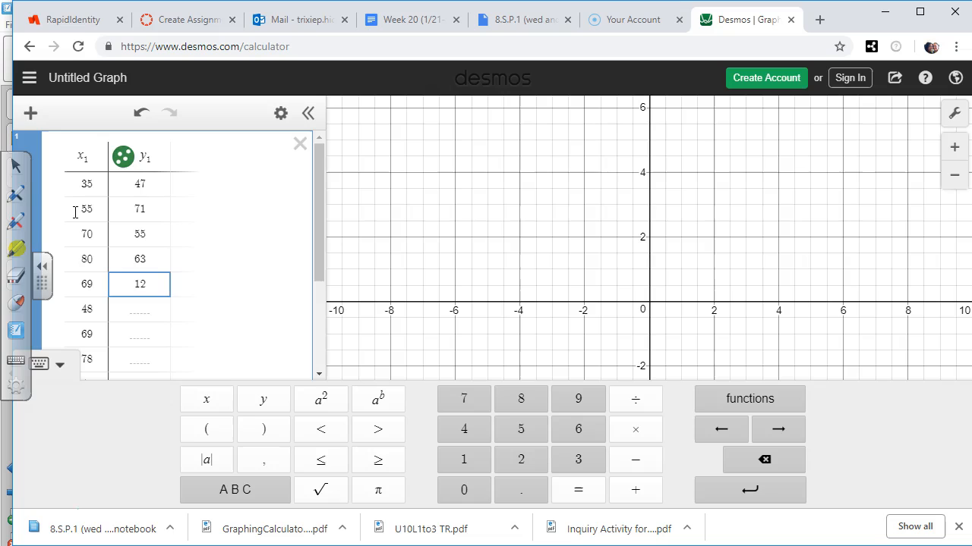
{"action": "key", "text": "Return"}
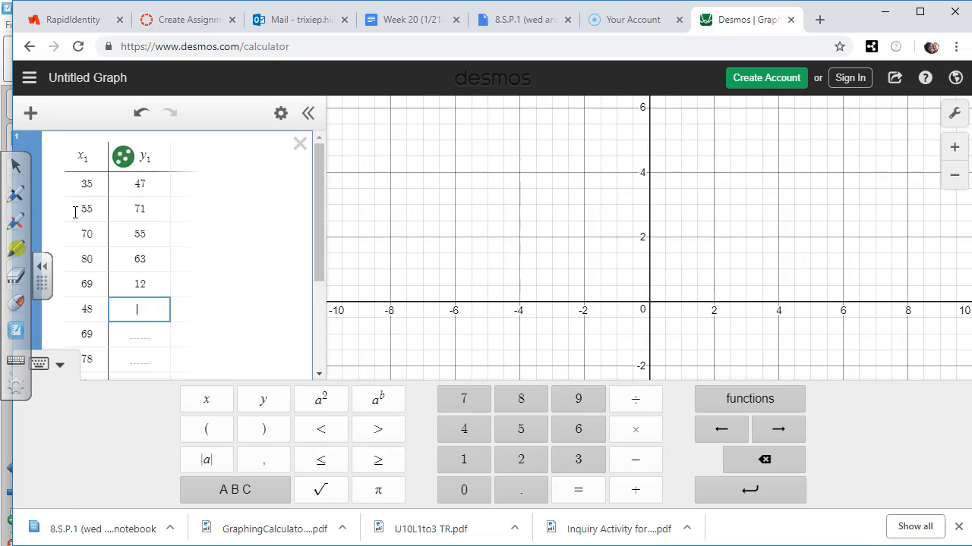
Complete the y₁ column from the x₁ = 48 row with the values 87, 74, 98, 40 and 96.
{"action": "type", "text": "87"}
{"action": "key", "text": "Return"}
{"action": "type", "text": "74"}
{"action": "key", "text": "Return"}
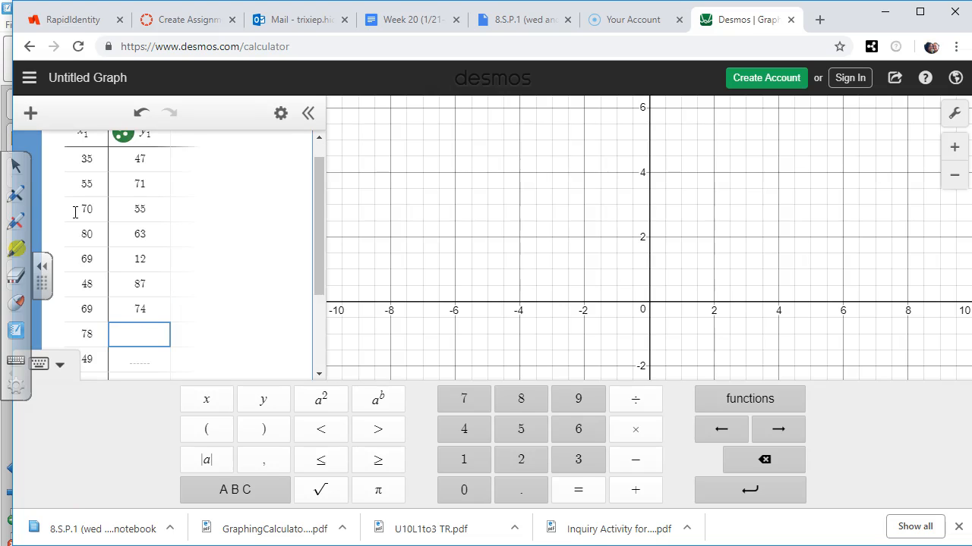
{"action": "type", "text": "98"}
{"action": "key", "text": "Return"}
{"action": "type", "text": "40"}
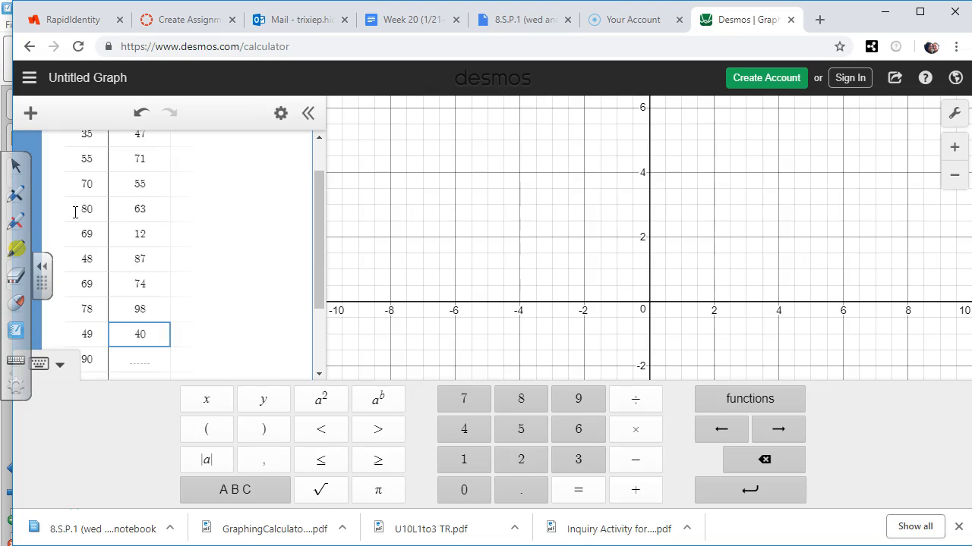
{"action": "key", "text": "Return"}
{"action": "type", "text": "9"}
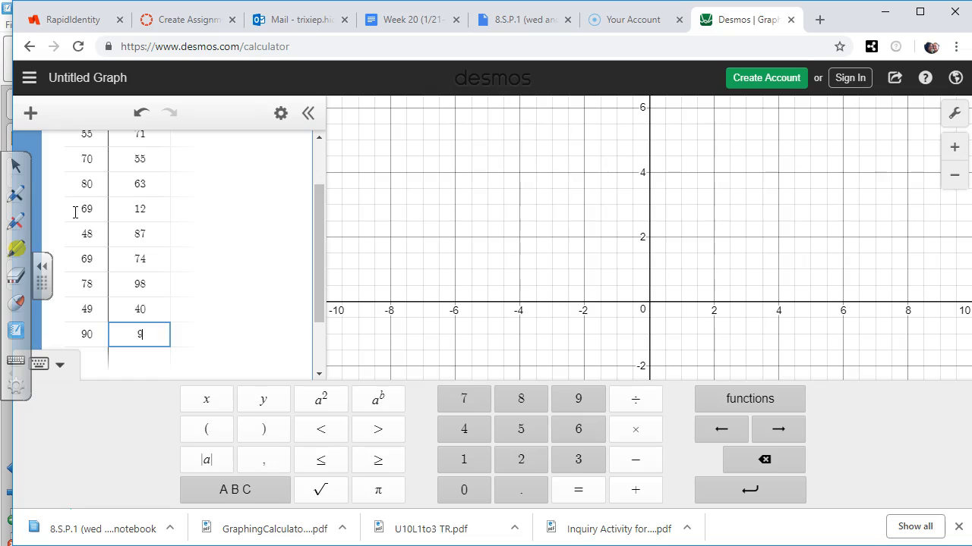
{"action": "type", "text": "6"}
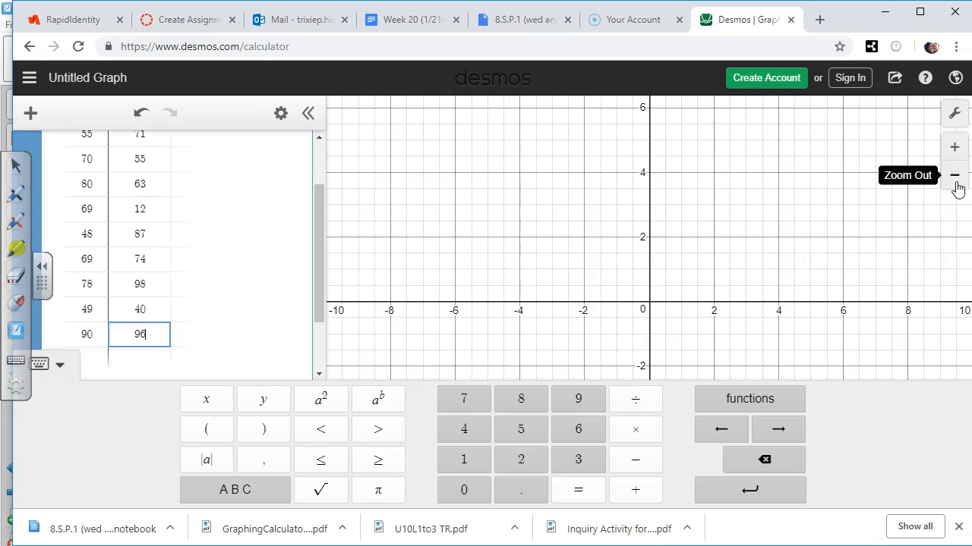
Maximize the browser window and zoom the graph out until all the table's points fit in the visible coordinate plane.
{"action": "left_click", "coordinate": [919, 14]}
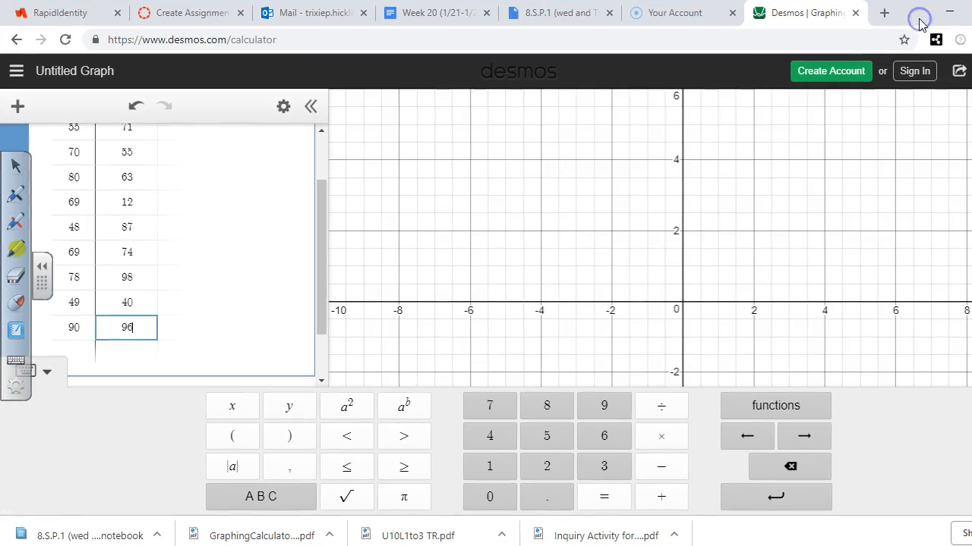
{"action": "left_click", "coordinate": [970, 168]}
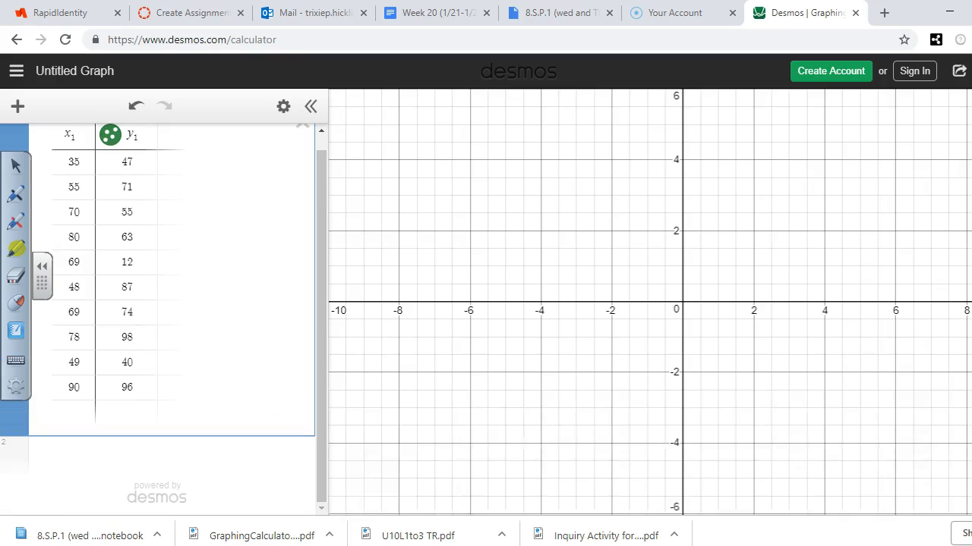
{"action": "left_click", "coordinate": [970, 169]}
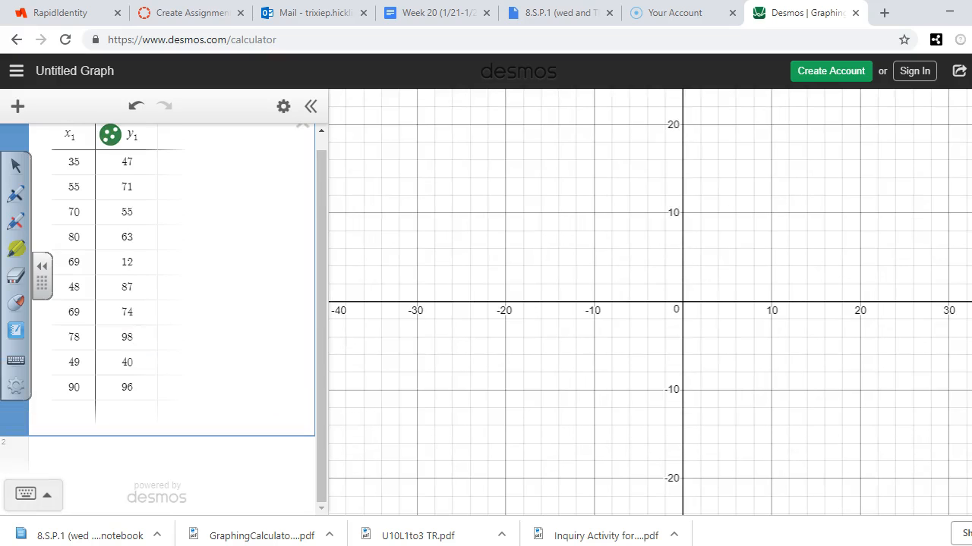
{"action": "left_click", "coordinate": [971, 169]}
{"action": "left_click", "coordinate": [971, 169]}
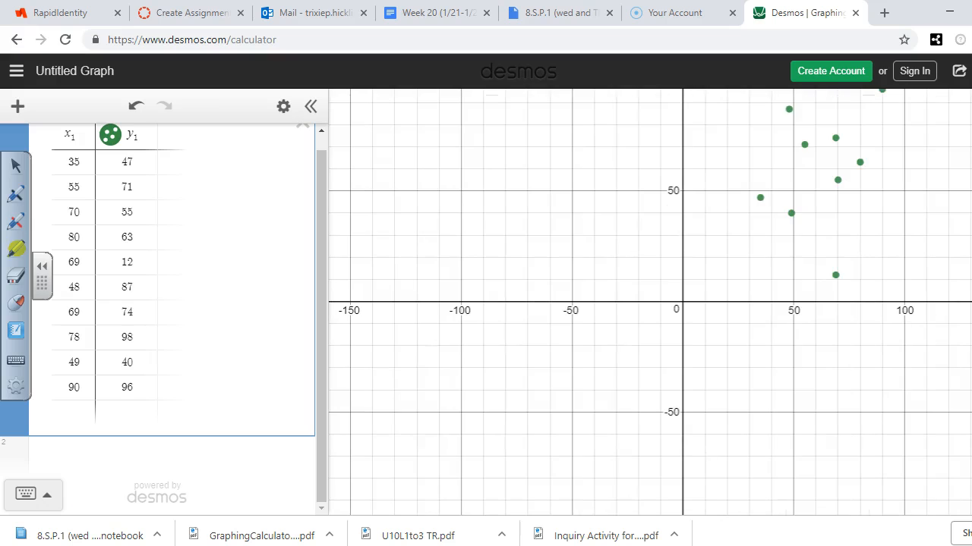
{"action": "left_click", "coordinate": [971, 168]}
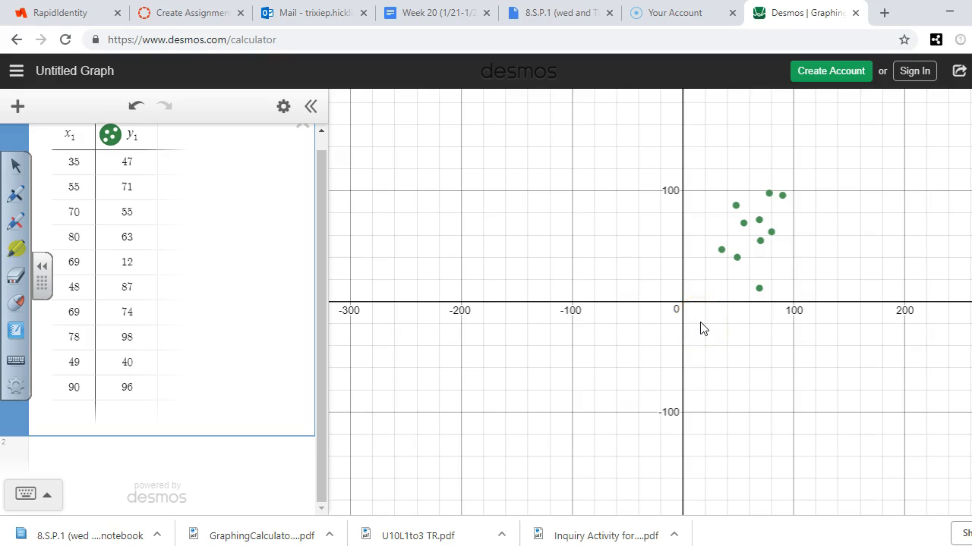
{"action": "left_click_drag", "start_coordinate": [700, 328], "coordinate": [710, 356]}
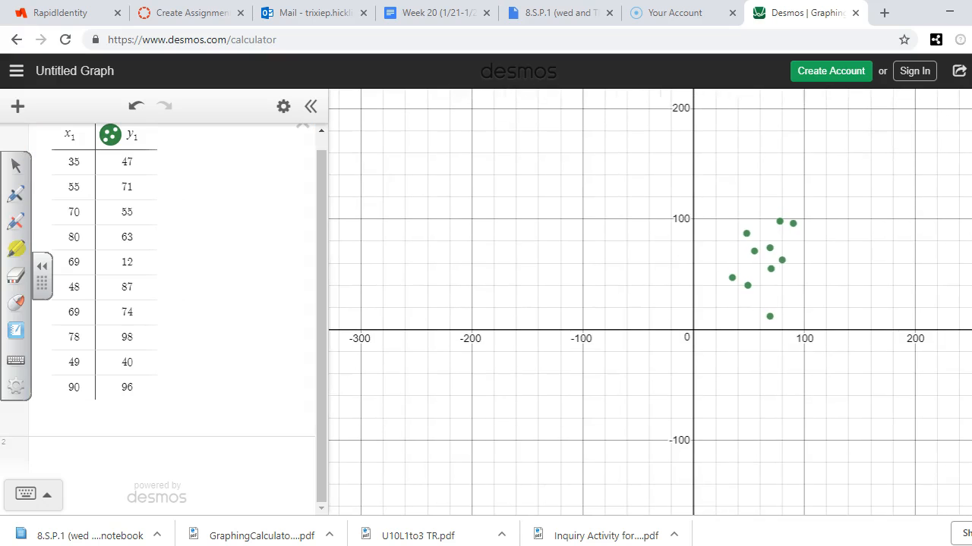